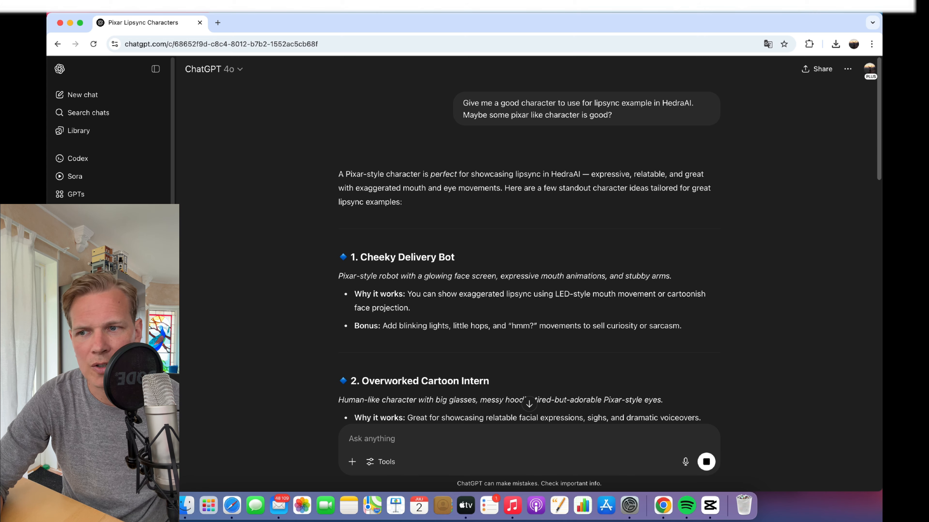
Find the generated image of the cartoon intern with glasses in the chat, open it enlarged and download it
drag(876, 111, 878, 373)
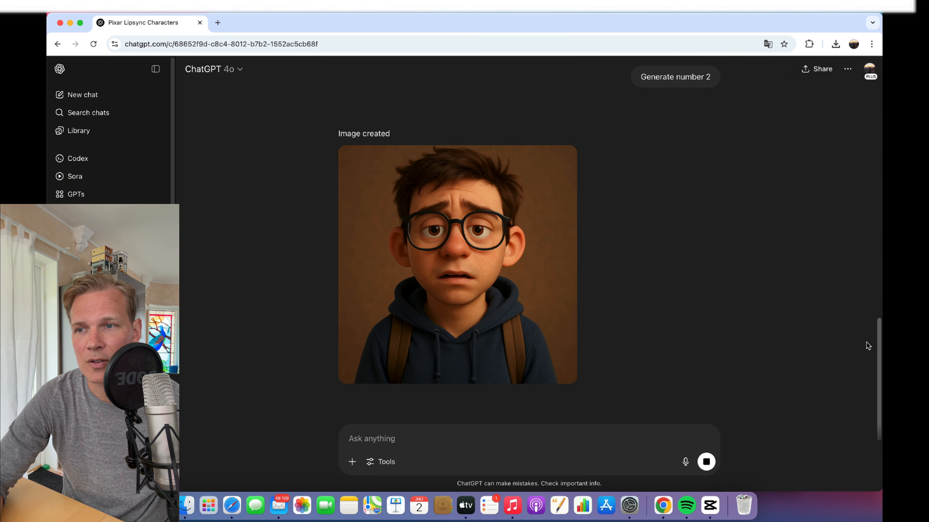
mouse_move(463, 323)
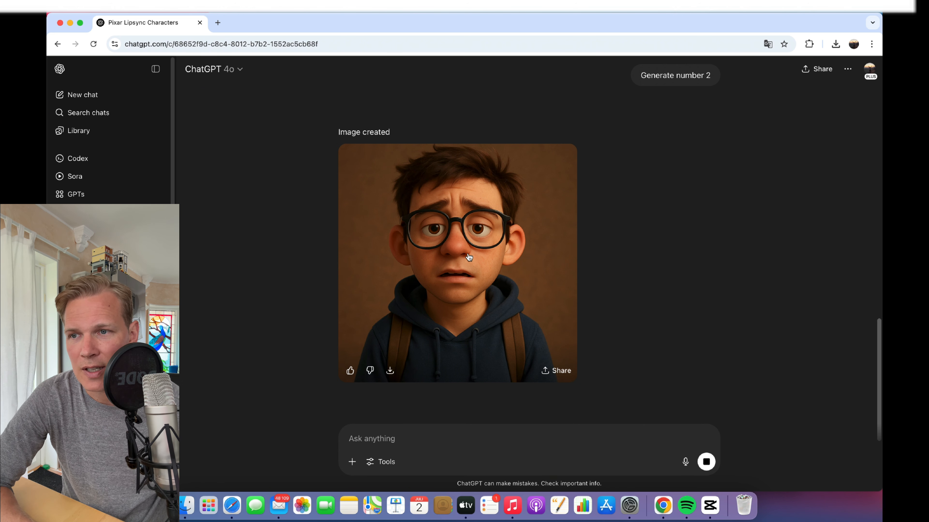
click(490, 257)
right_click(445, 233)
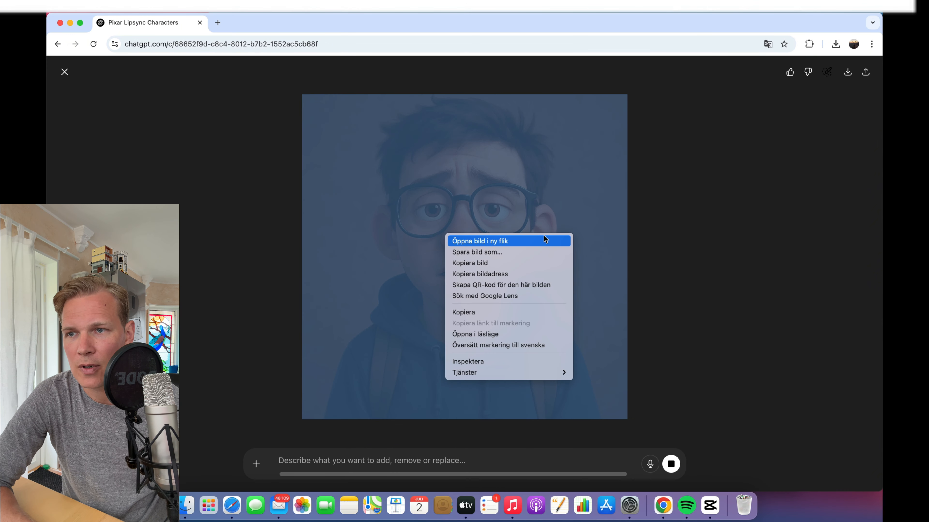
click(764, 114)
click(847, 72)
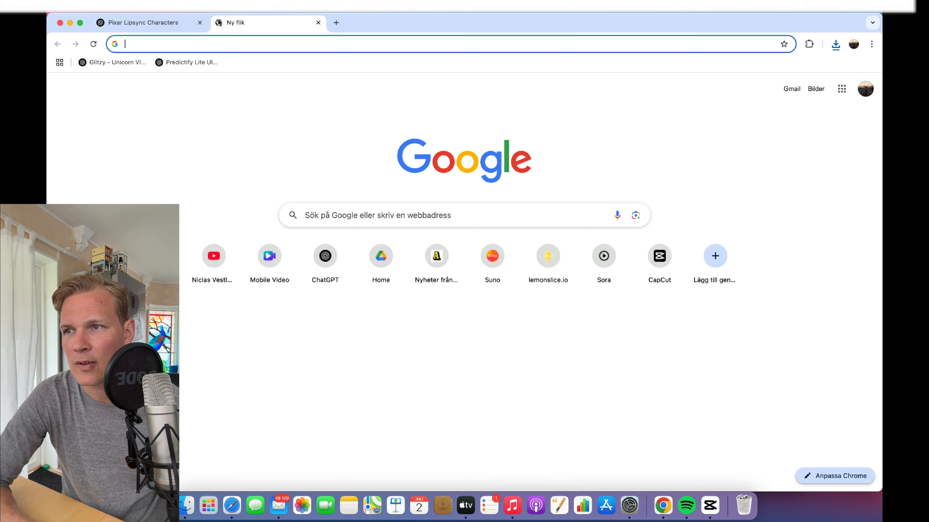
Open Hedra's video page in a new browser tab and play the existing clip of the angry man in a suit
click(218, 22)
text(hedra)
key(Return)
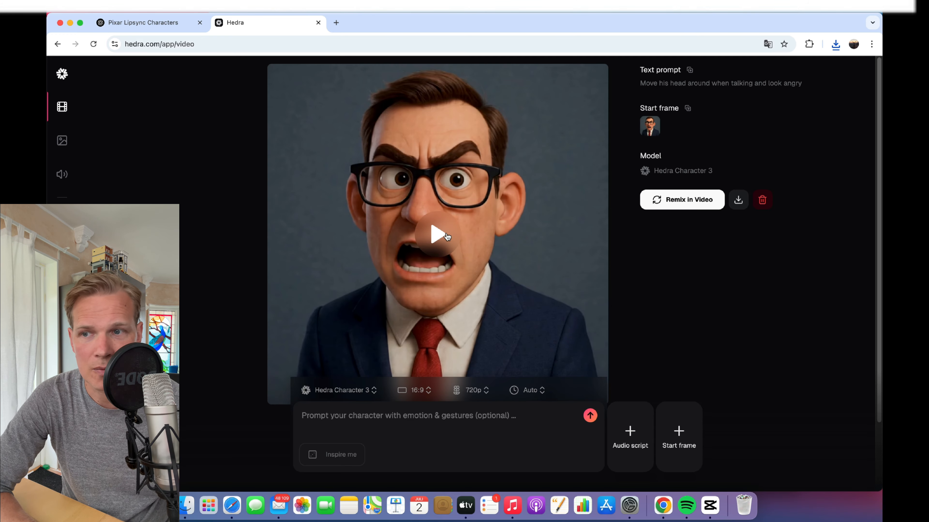
click(443, 237)
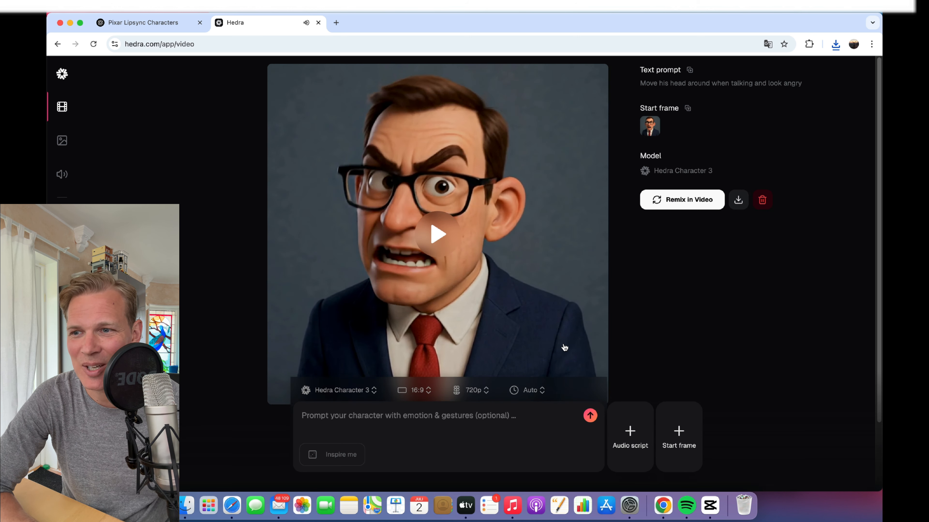
click(380, 423)
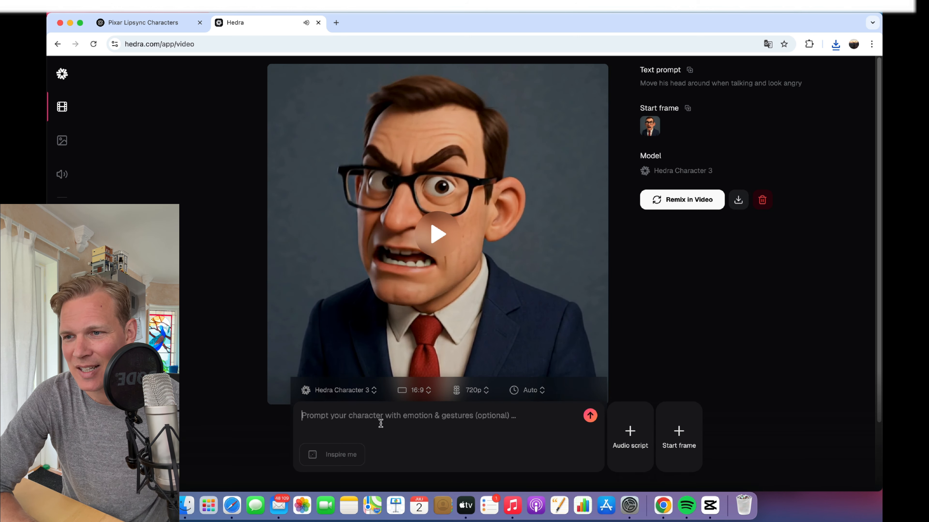
Upload "ChatGPT Image Jul 2, 2025, 03_12_43 PM.png" from the downloads folder as the video's start frame
click(676, 437)
click(690, 384)
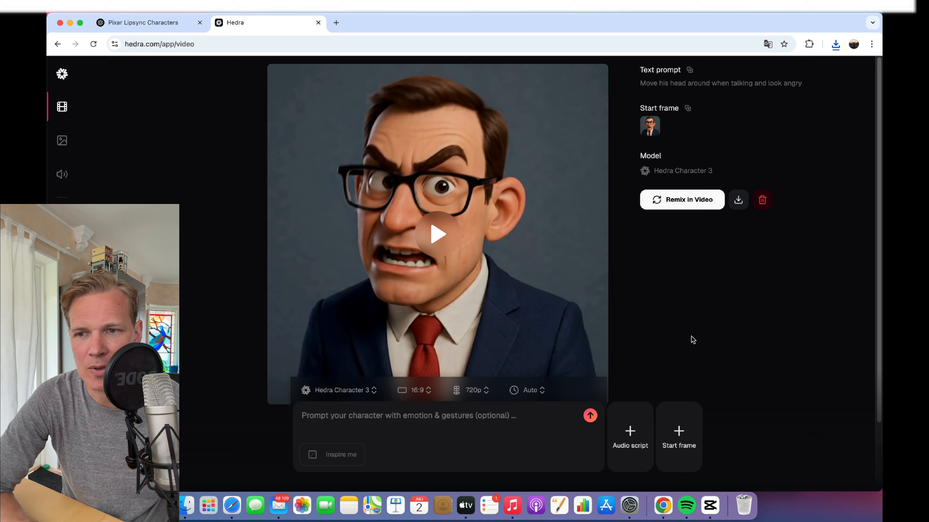
click(432, 194)
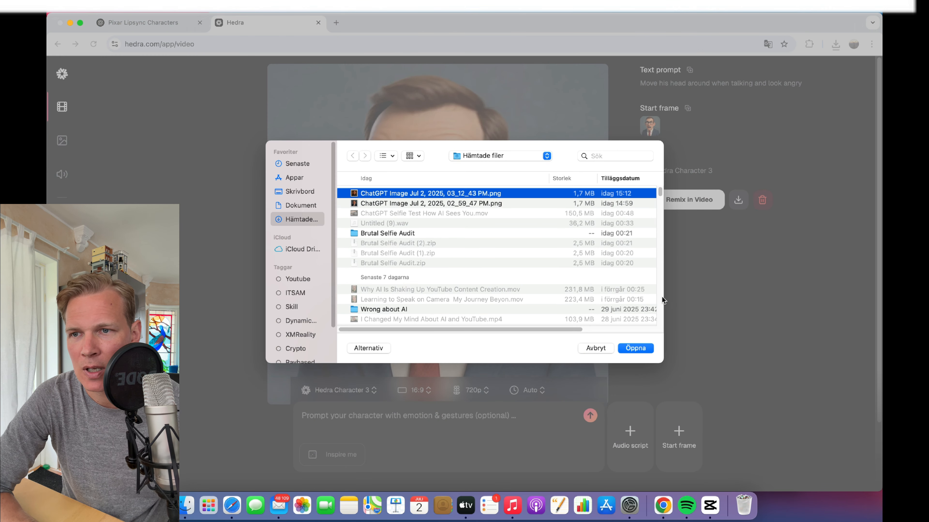
click(635, 348)
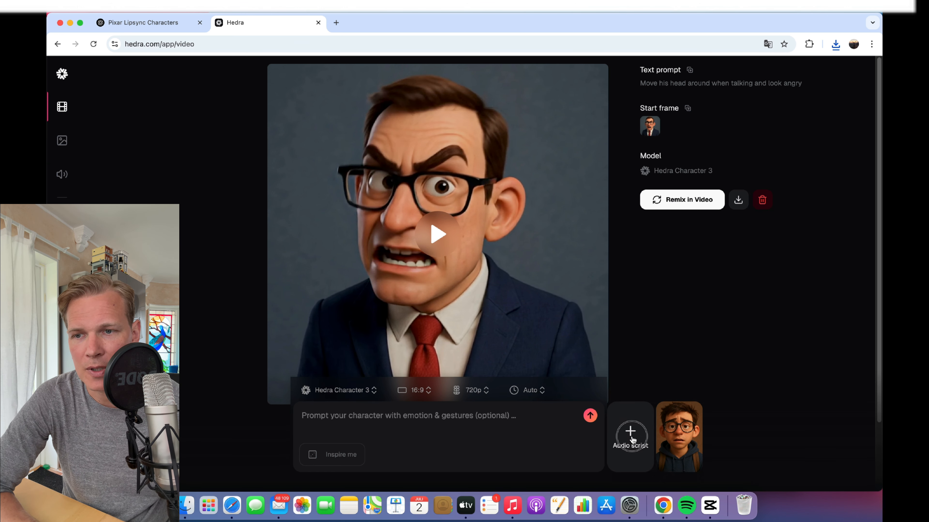
Record an audio script of about 12 seconds, allowing the site to use the microphone on every visit
click(635, 447)
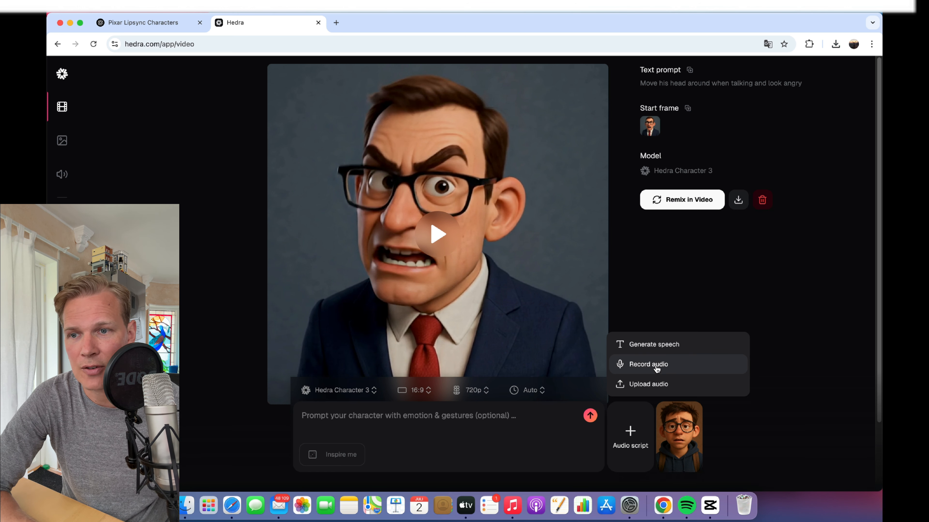
click(650, 365)
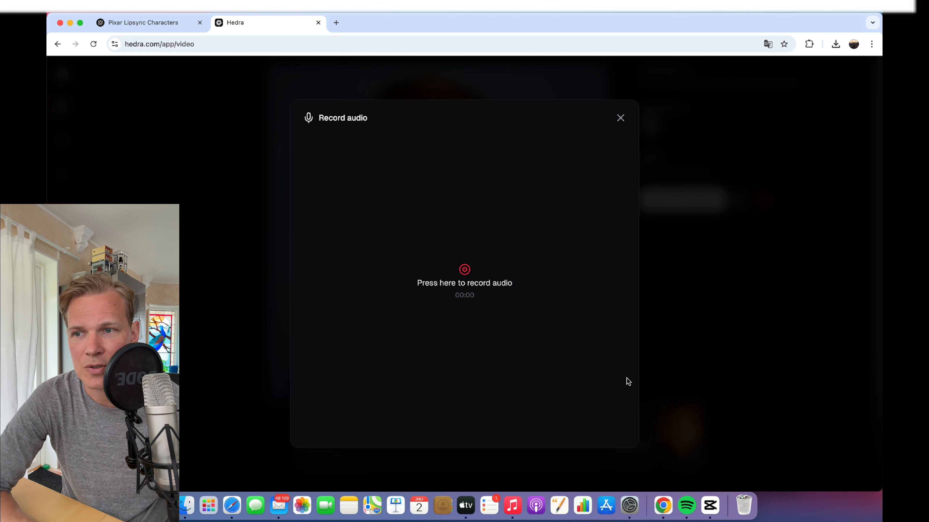
click(468, 274)
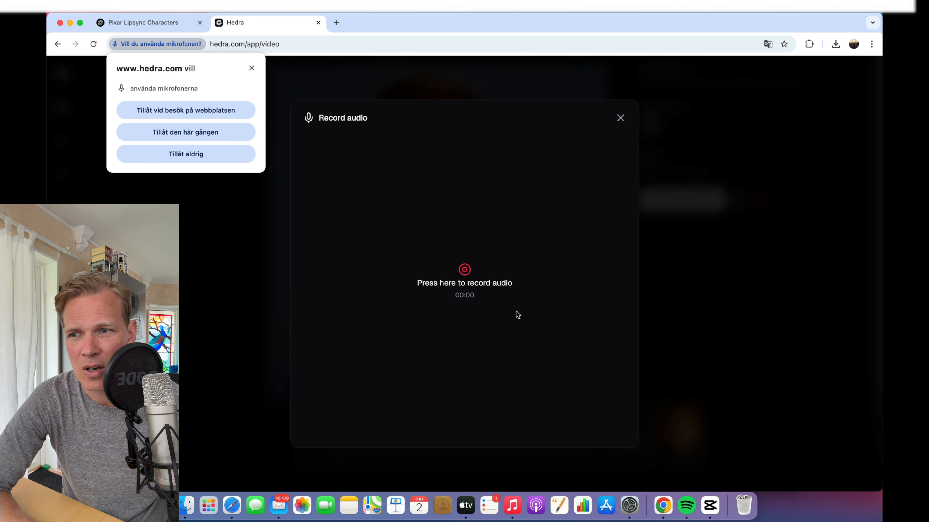
click(183, 109)
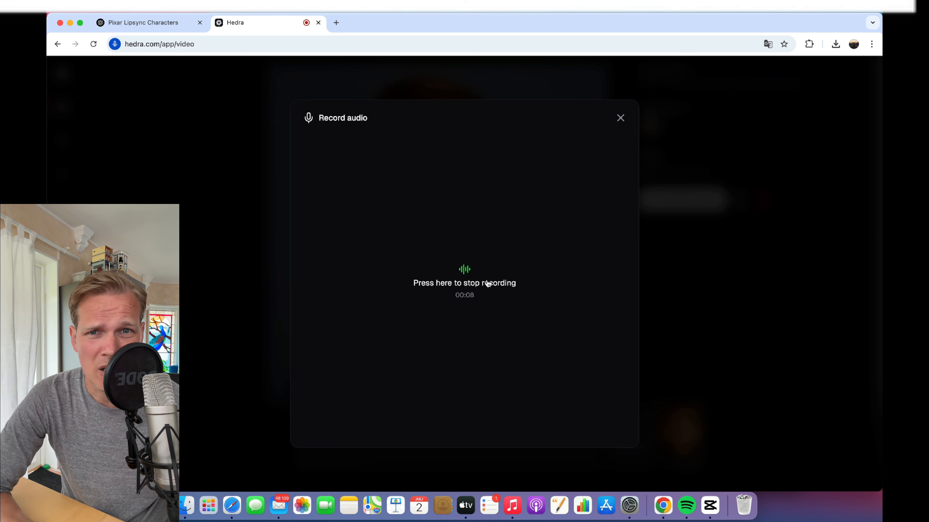
click(465, 270)
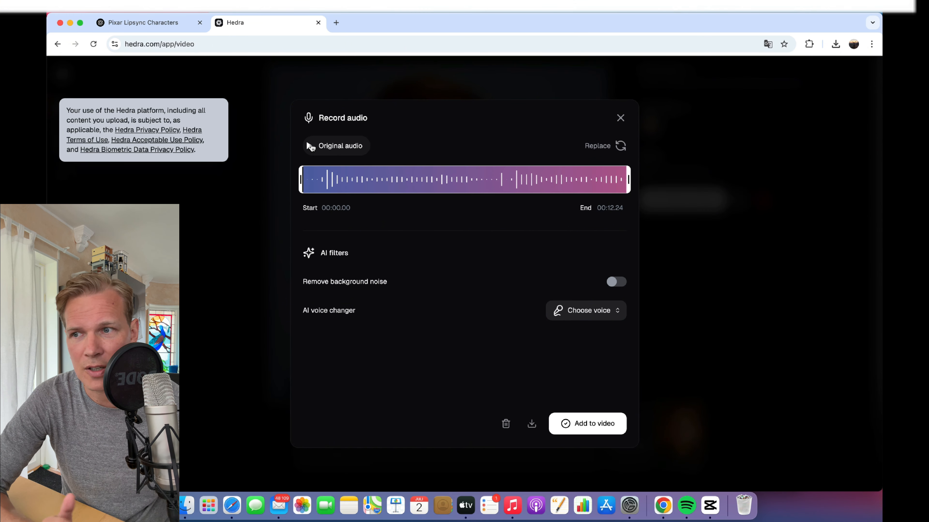
Play back the original recording, view the AI voice changer options without choosing one, and add the audio to the video
click(311, 147)
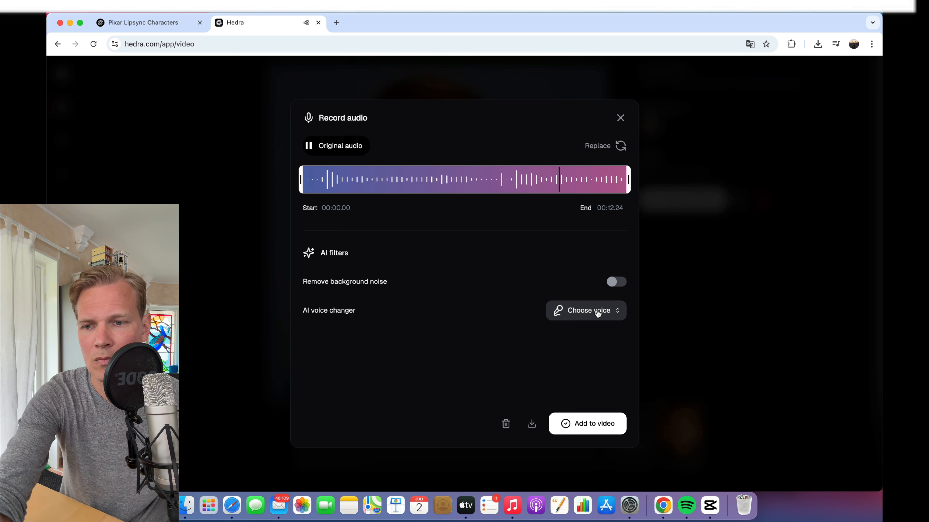
key(XF86AudioRaiseVolume)
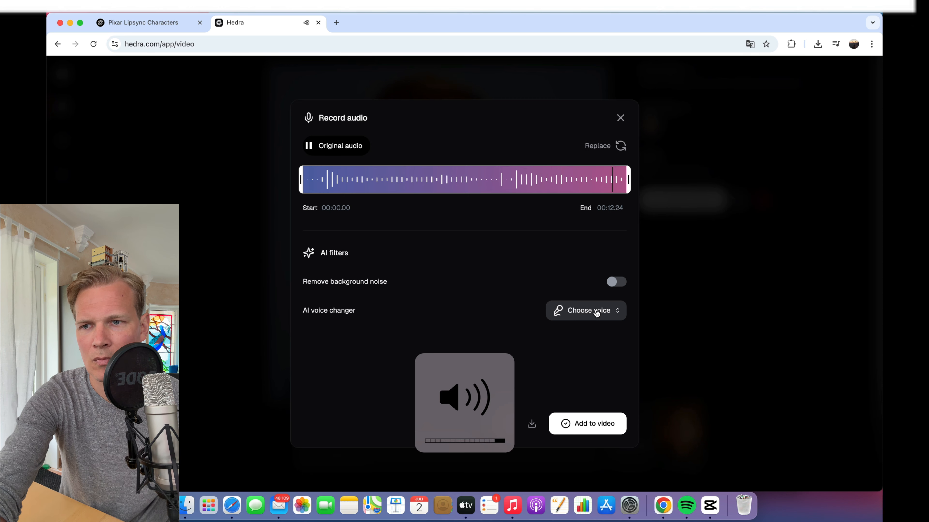
click(594, 316)
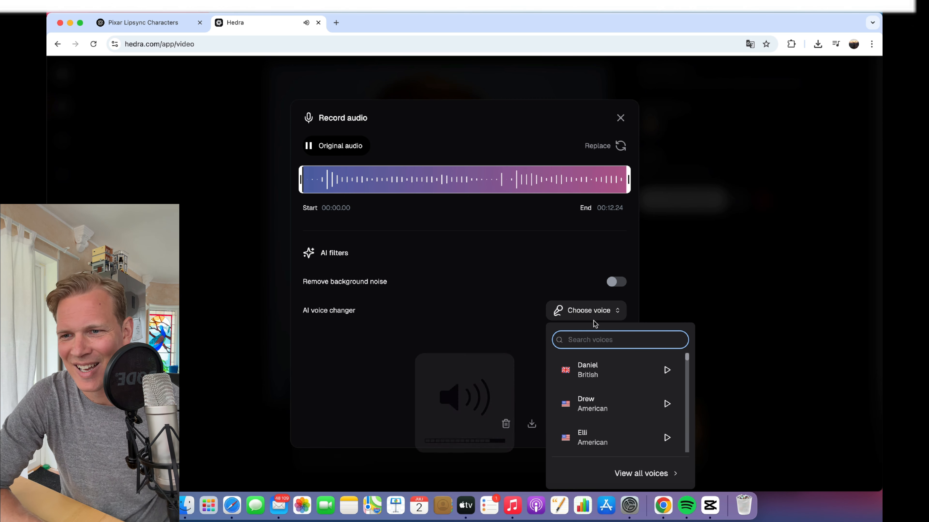
click(464, 328)
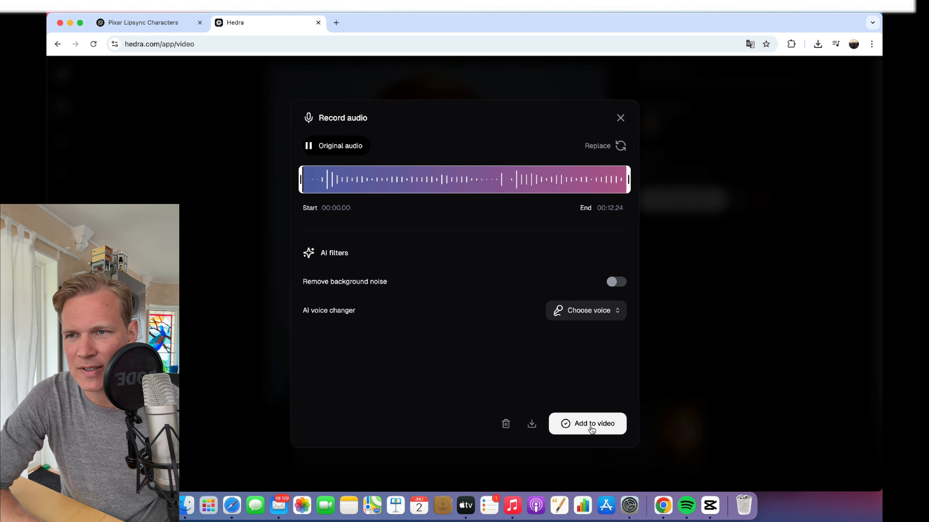
click(592, 425)
mouse_move(623, 439)
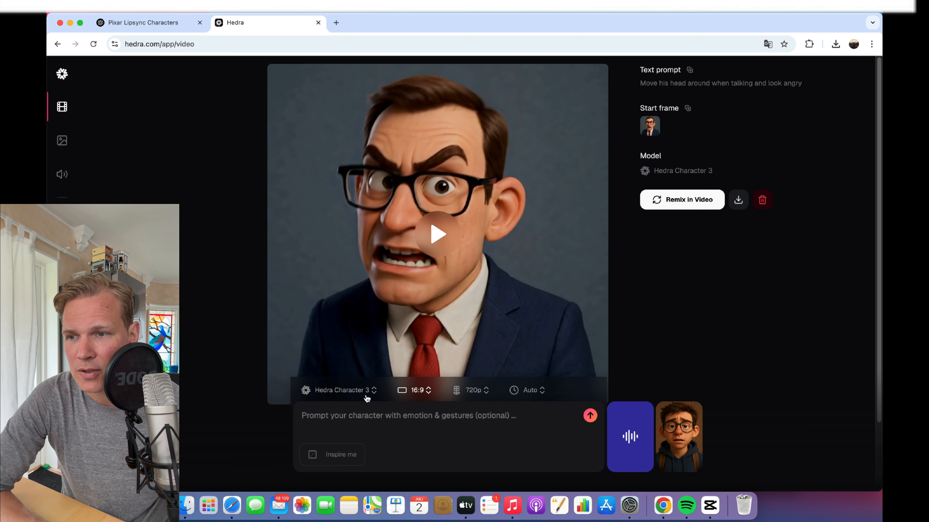
Set the video's aspect ratio to 9:16, keeping the Hedra Character 3 model, 720p resolution and Auto duration
click(340, 393)
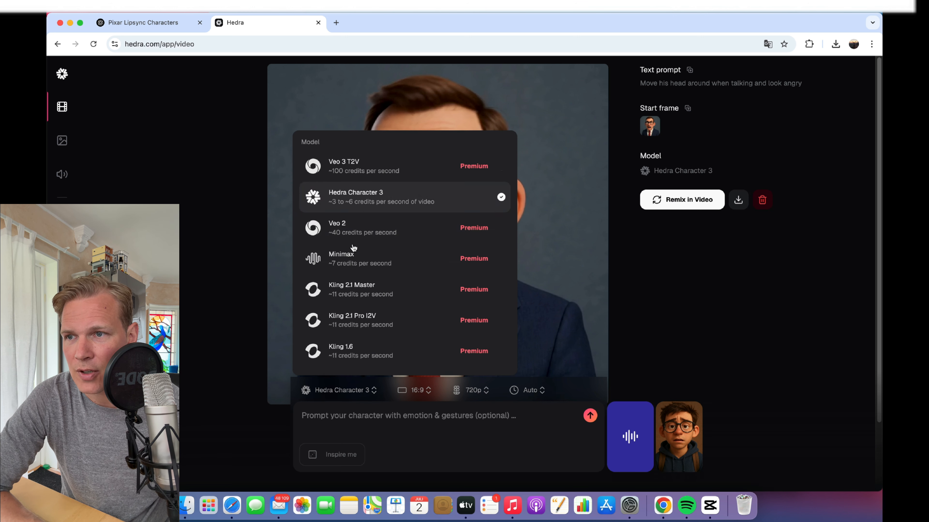
click(357, 414)
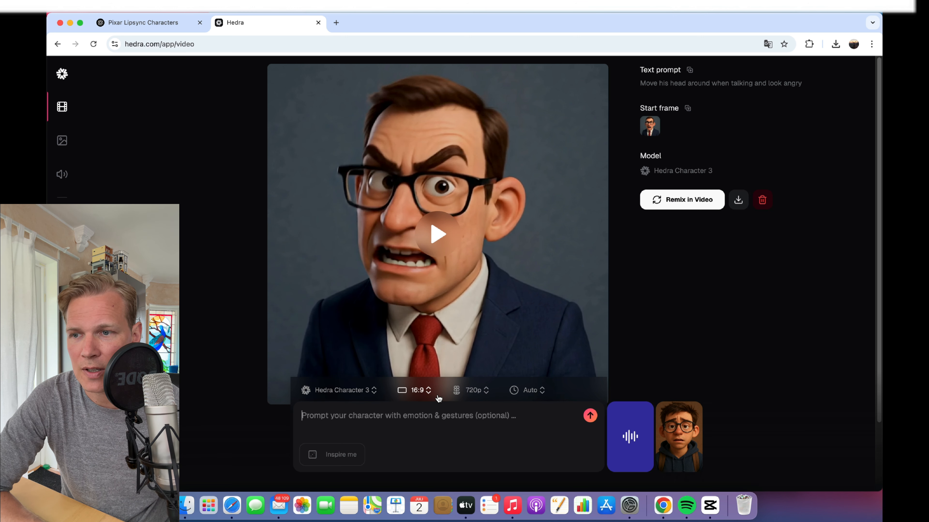
click(416, 390)
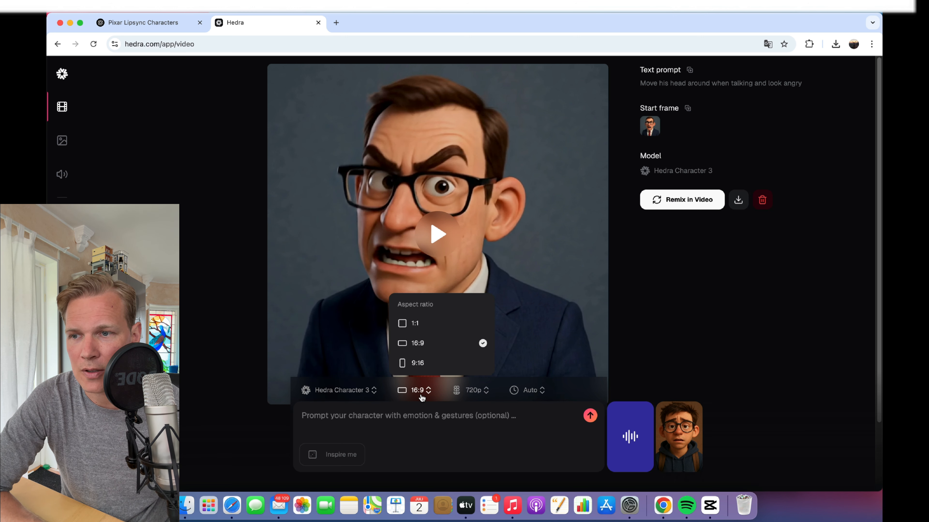
click(419, 364)
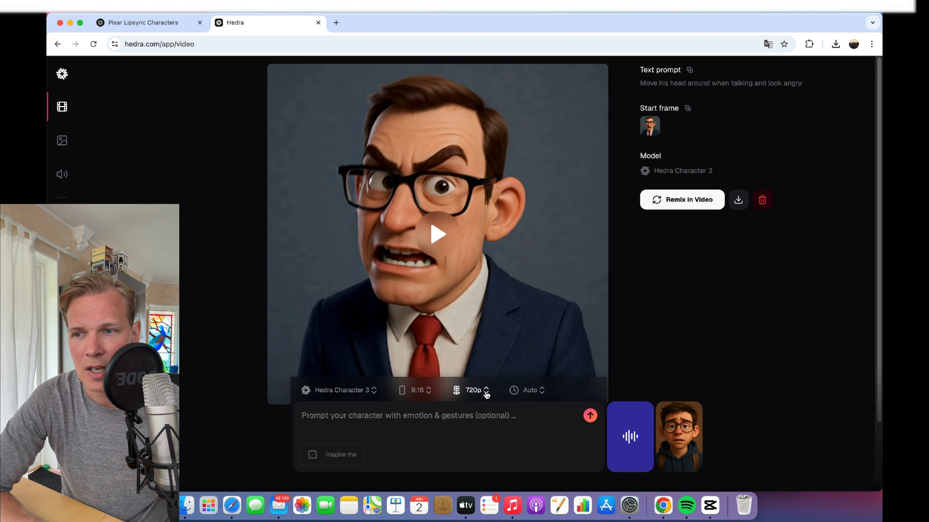
click(473, 391)
click(483, 424)
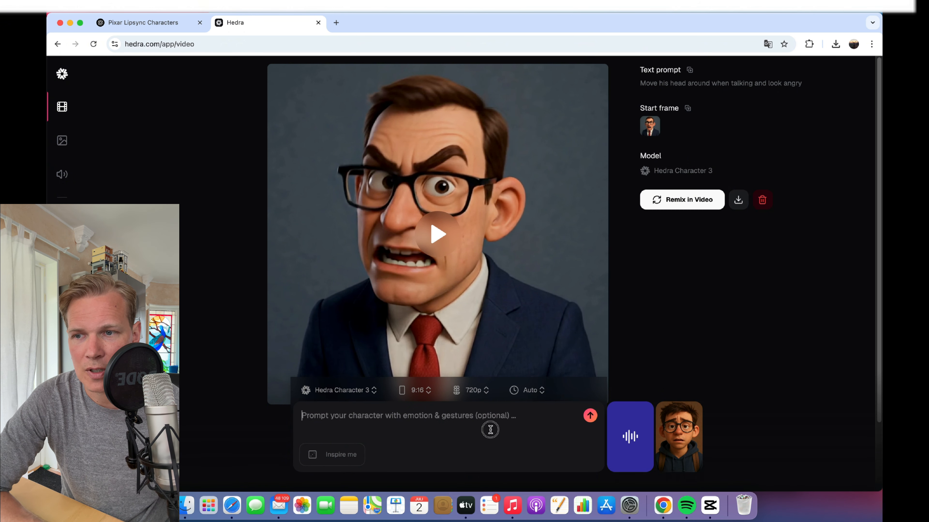
click(541, 391)
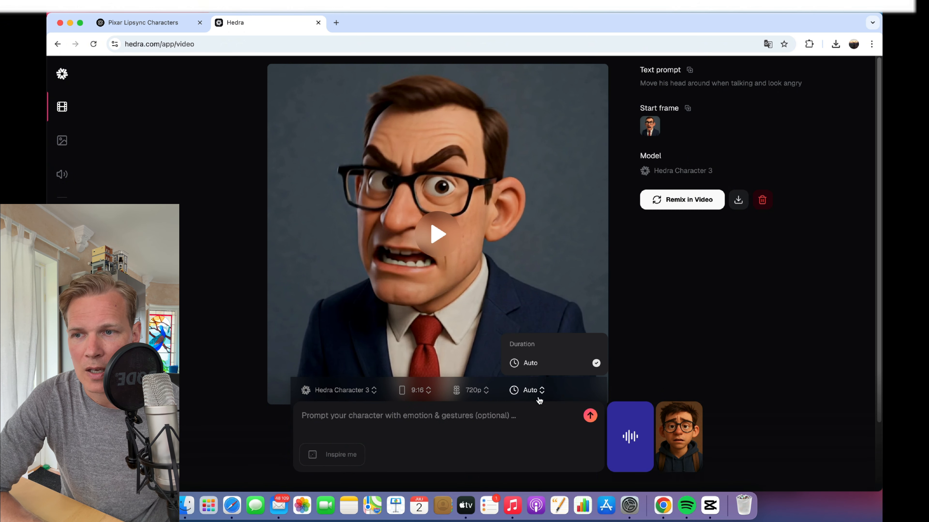
click(483, 422)
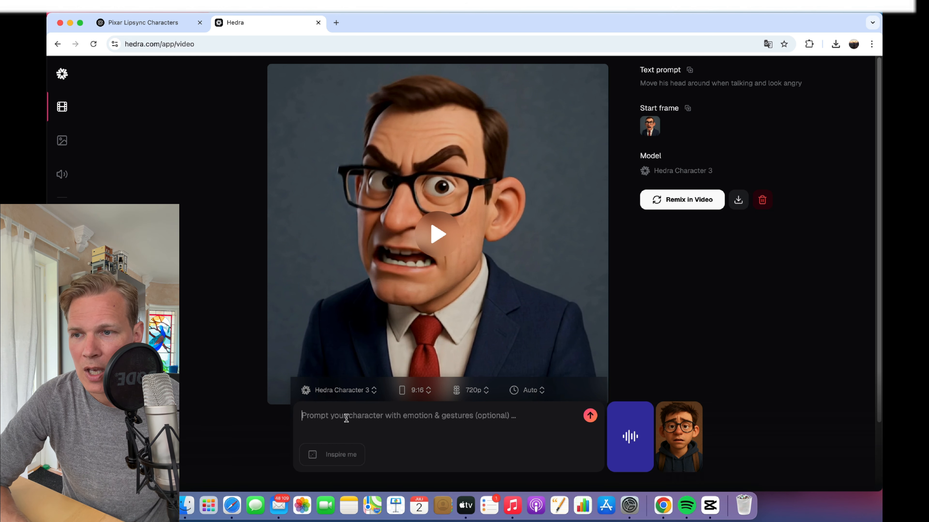
Return to the ChatGPT conversation, close the enlarged character image and reload the page
click(160, 23)
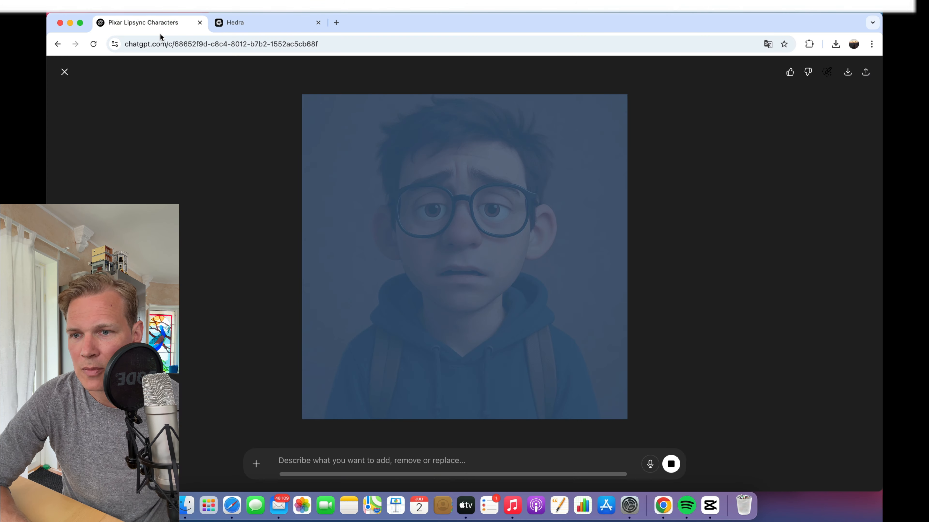
click(63, 71)
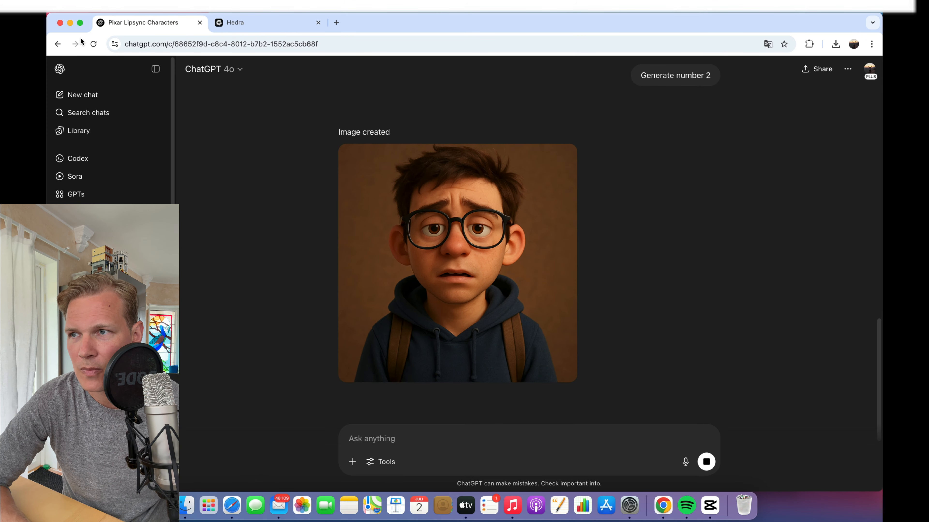
click(93, 44)
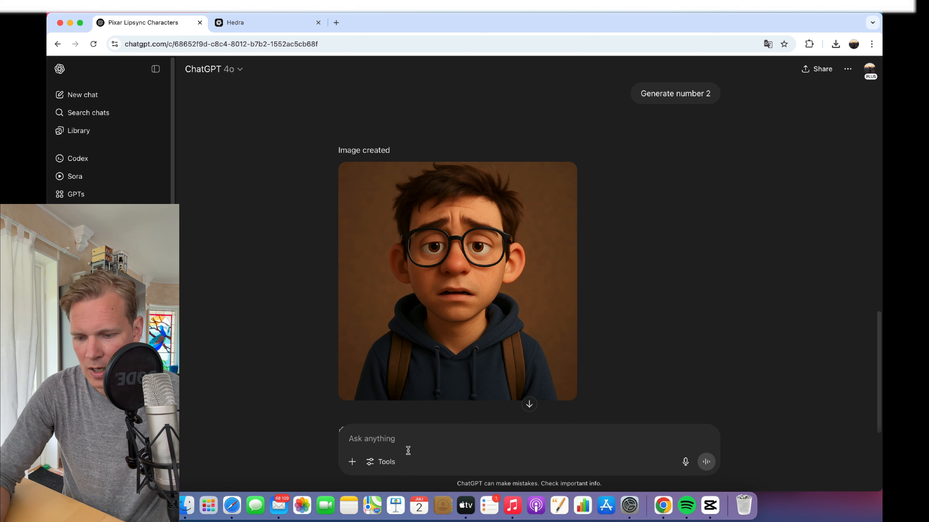
Ask ChatGPT "any good movments to add to HedraAI for this image"
text(any good mov)
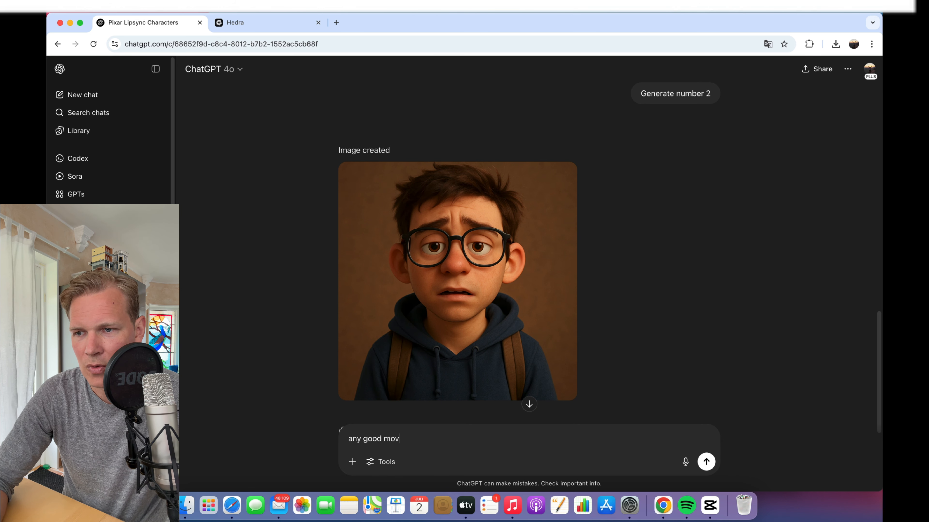
text(ments to add)
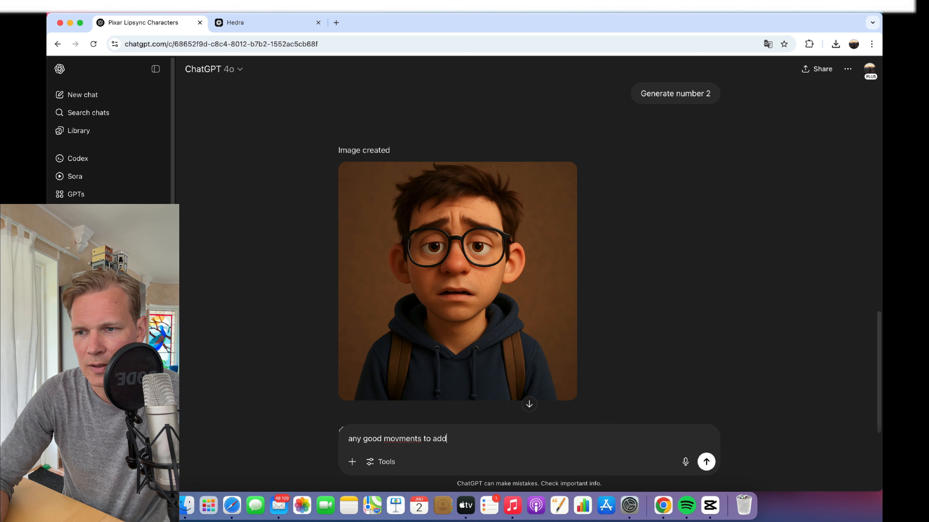
text( to t)
key(BackSpace)
text(He)
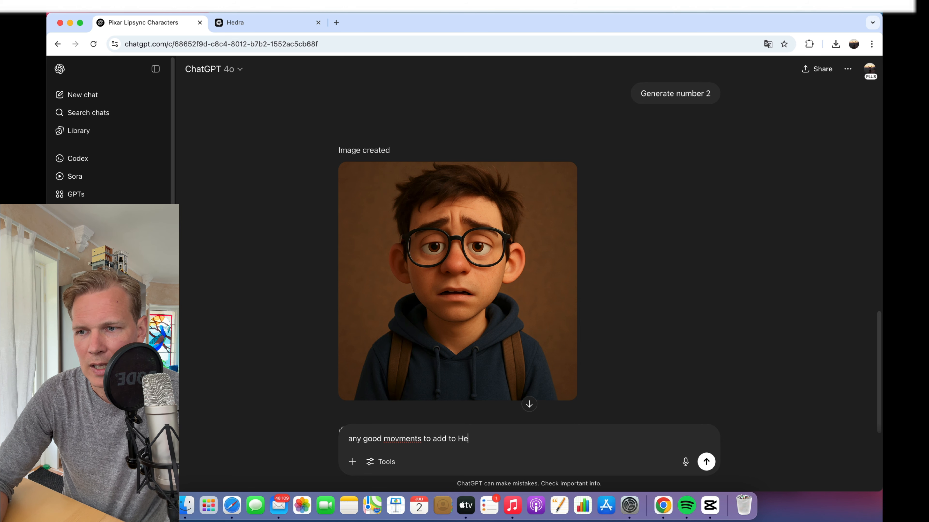
text(draAI for)
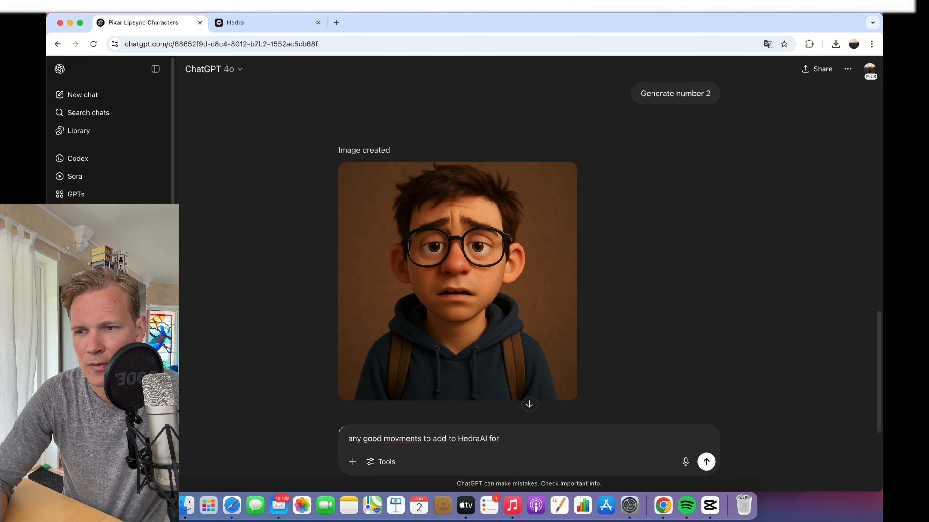
text( this i)
text( image)
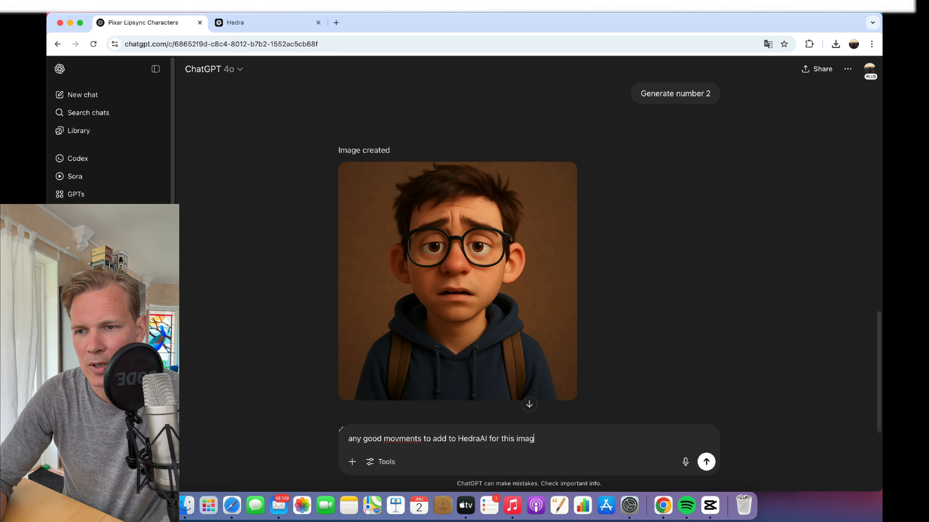
key(Return)
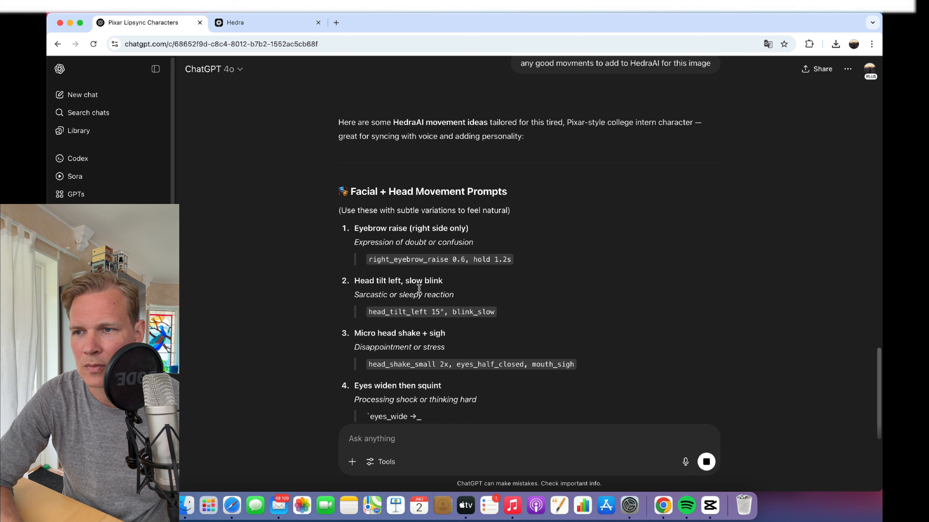
Look through the suggested movement prompts and send the follow-up request "just give me easy copy paste"
scroll(421, 293, up, 3)
scroll(426, 322, down, 6)
scroll(422, 337, down, 5)
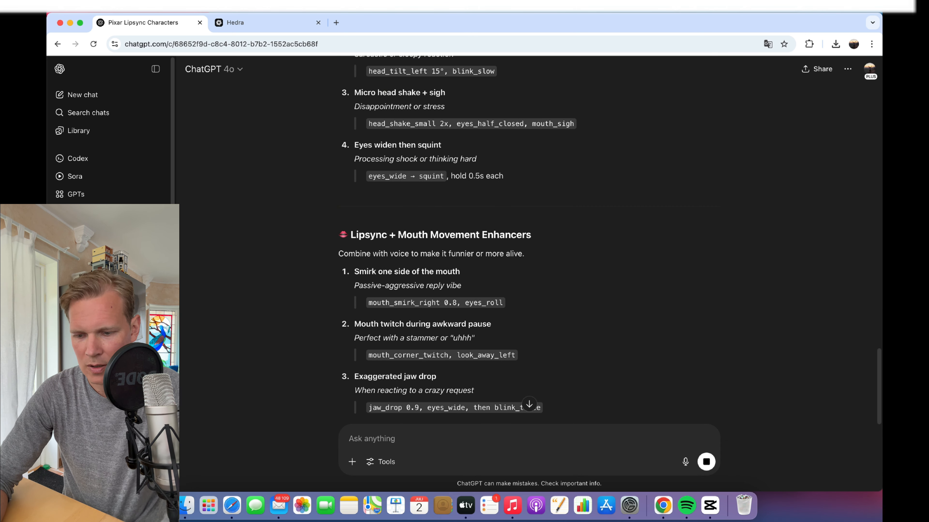
text(just giv)
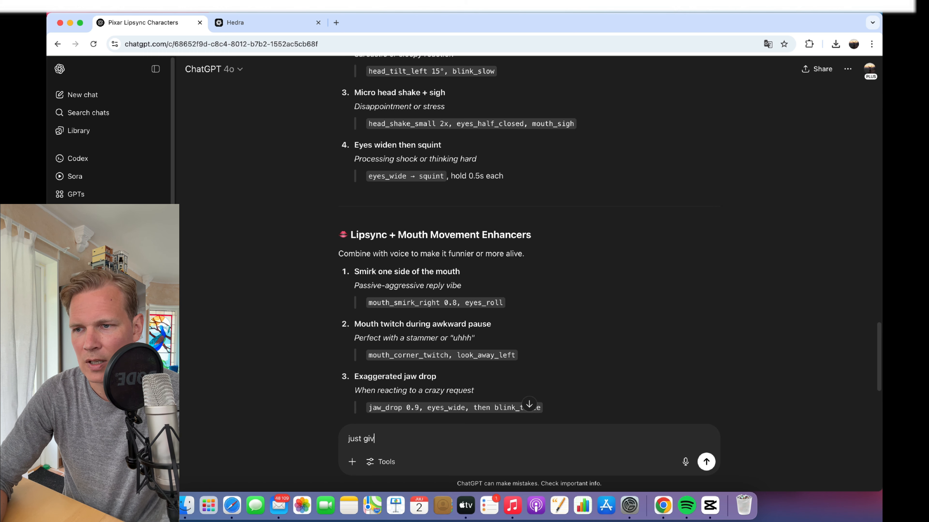
text(e me easy copy paste)
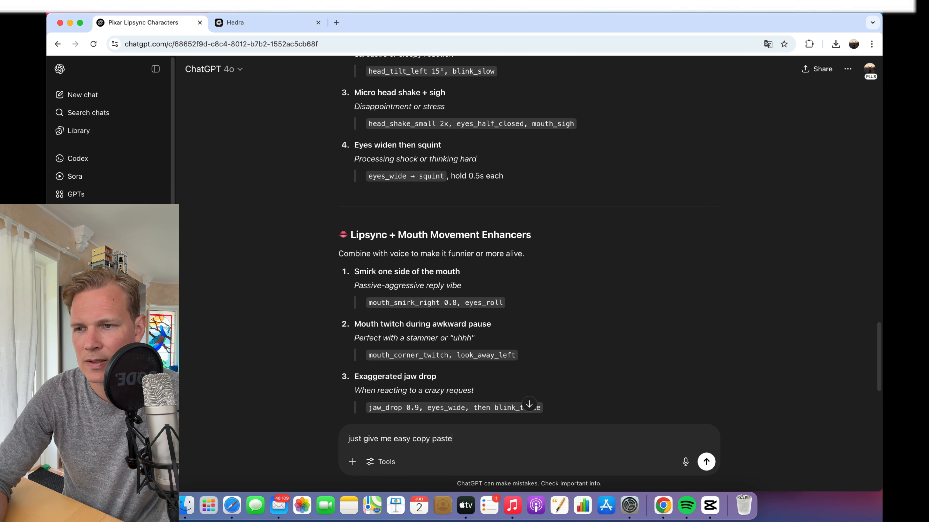
key(Return)
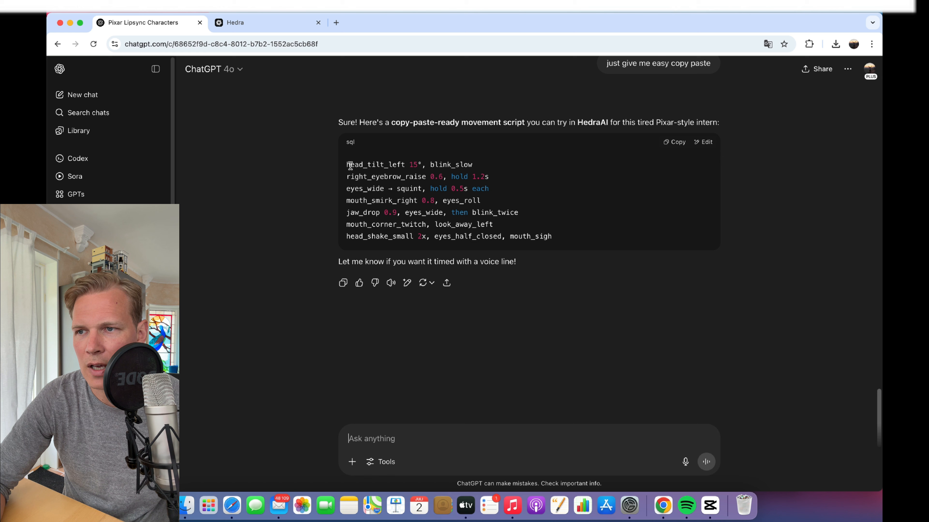
Copy the whole movement script, from head_tilt_left to mouth_sigh, and paste it into Hedra's character emotion and gesture prompt
drag(347, 164, 575, 245)
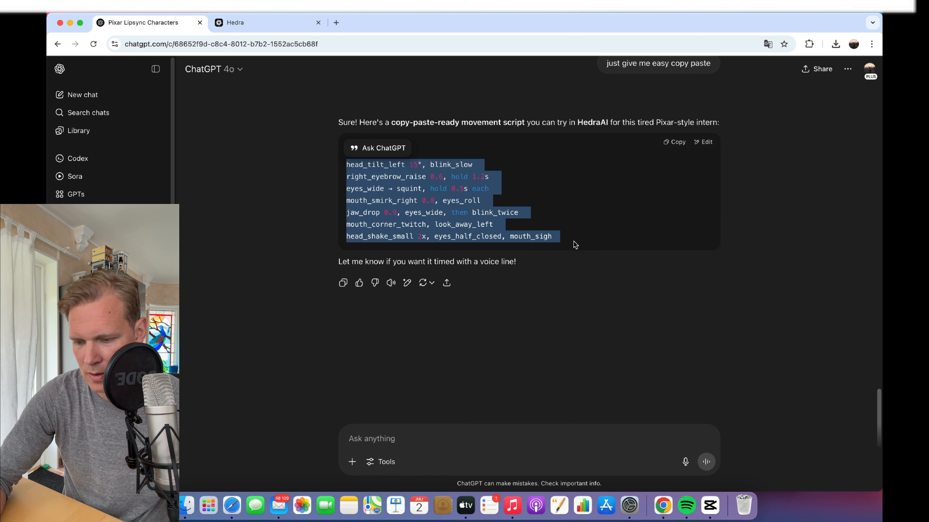
right_click(491, 224)
click(523, 251)
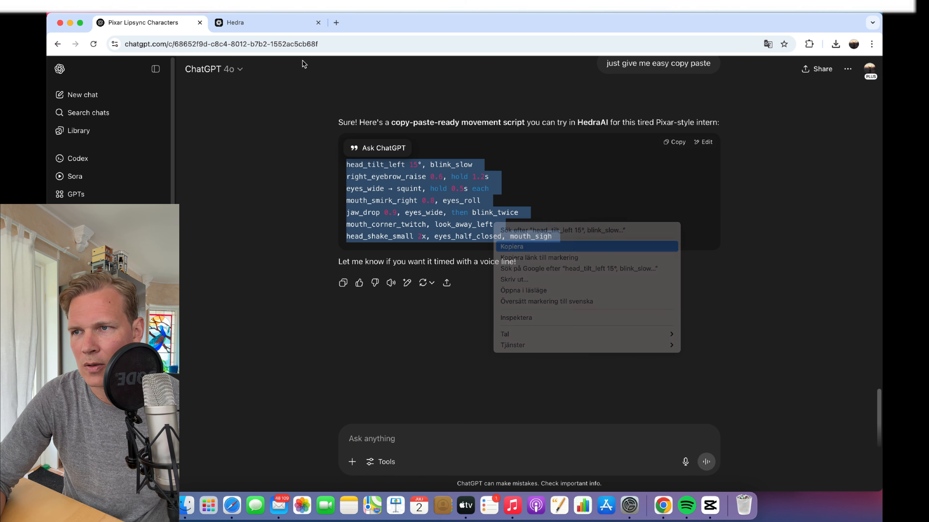
click(261, 23)
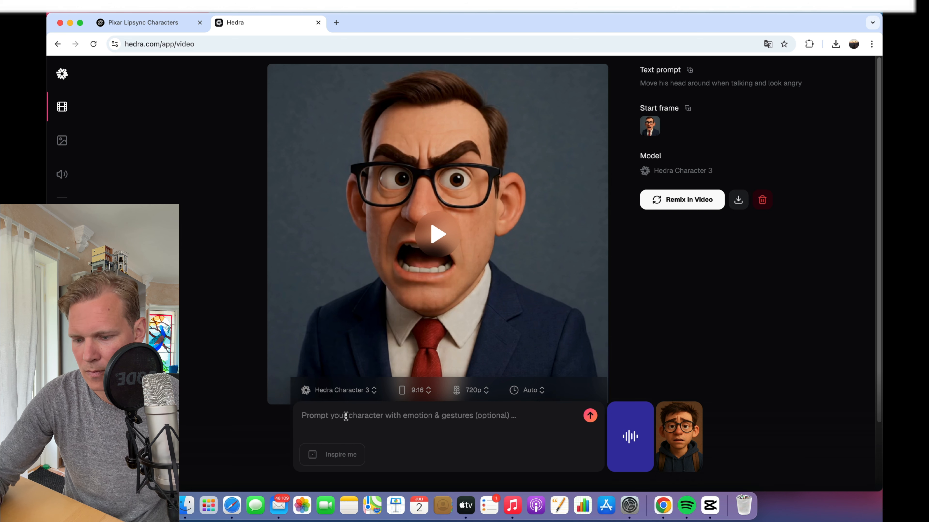
key(super+v)
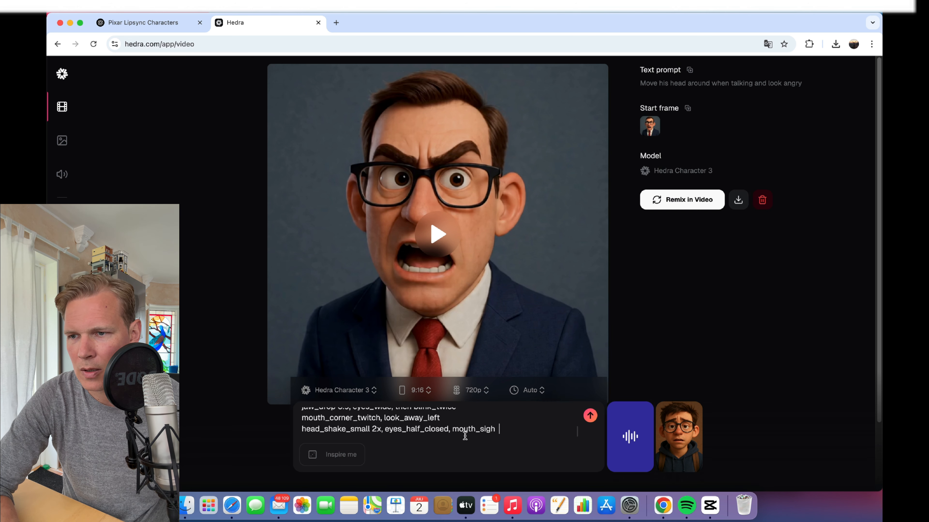
scroll(453, 427, up, 5)
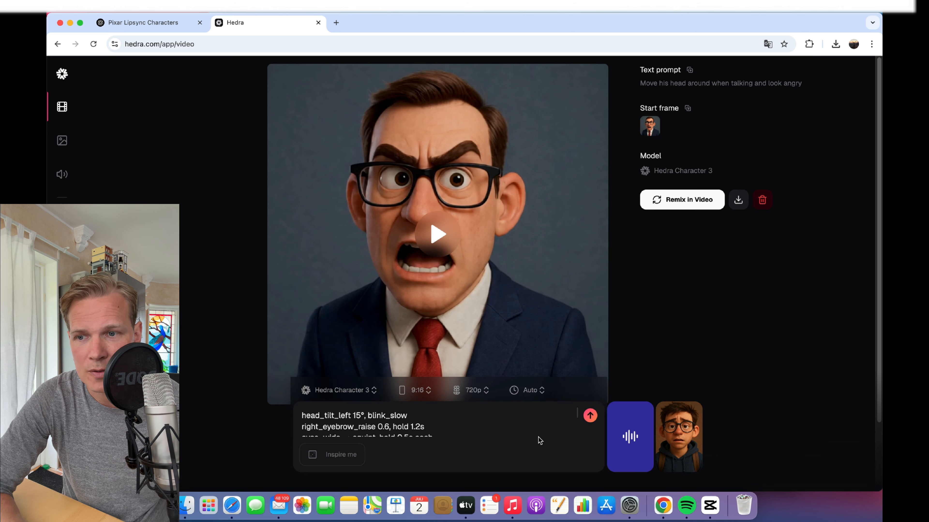
Generate the character video from the prompt, audio and start frame, and play the finished clip
click(590, 416)
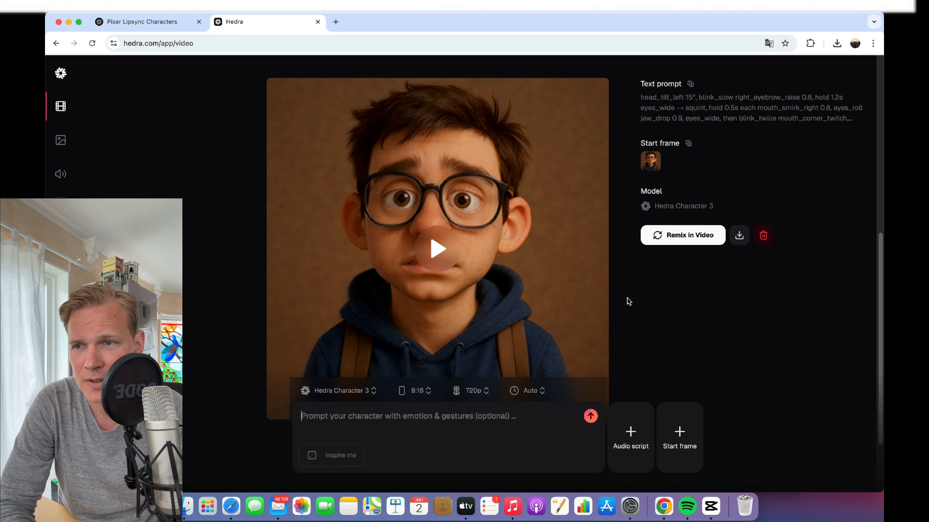
click(435, 256)
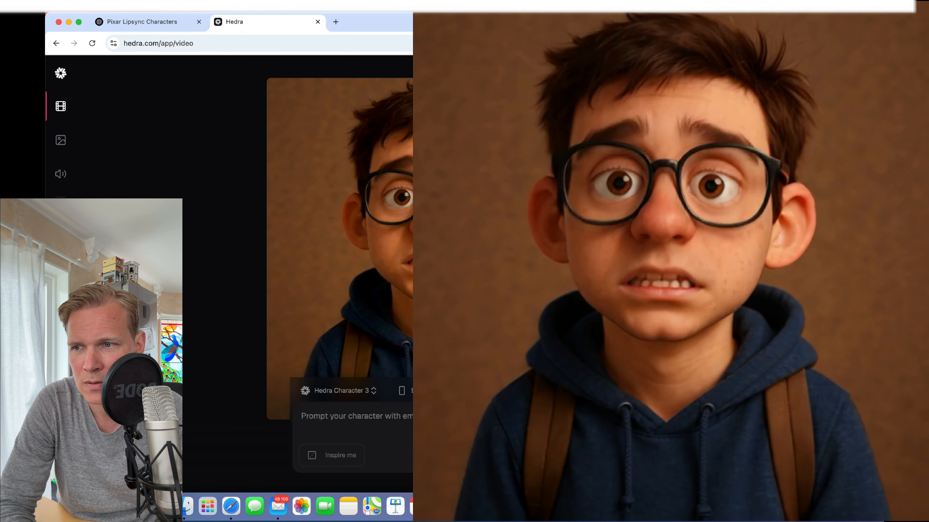